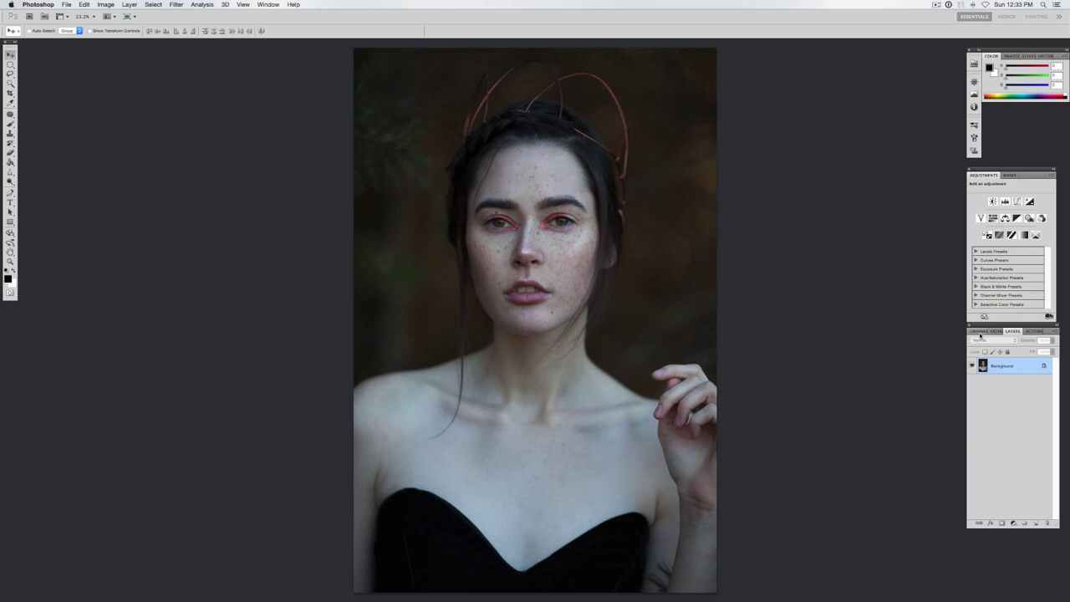
- Duplicate the Blue channel in the Channels panel as 'Blue copy'
left_click(980, 331)
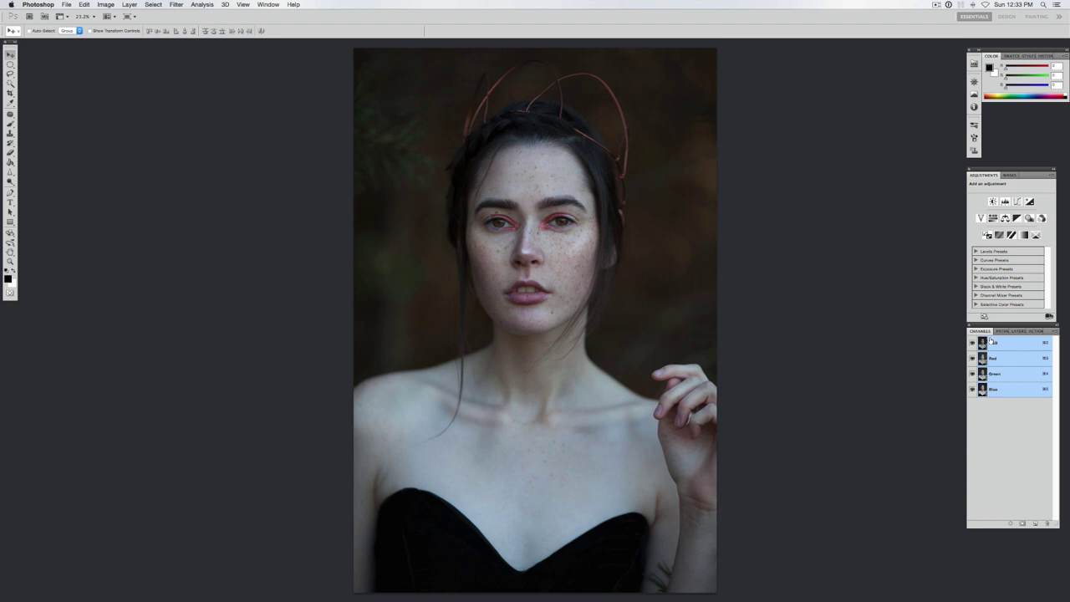
left_click(1011, 390)
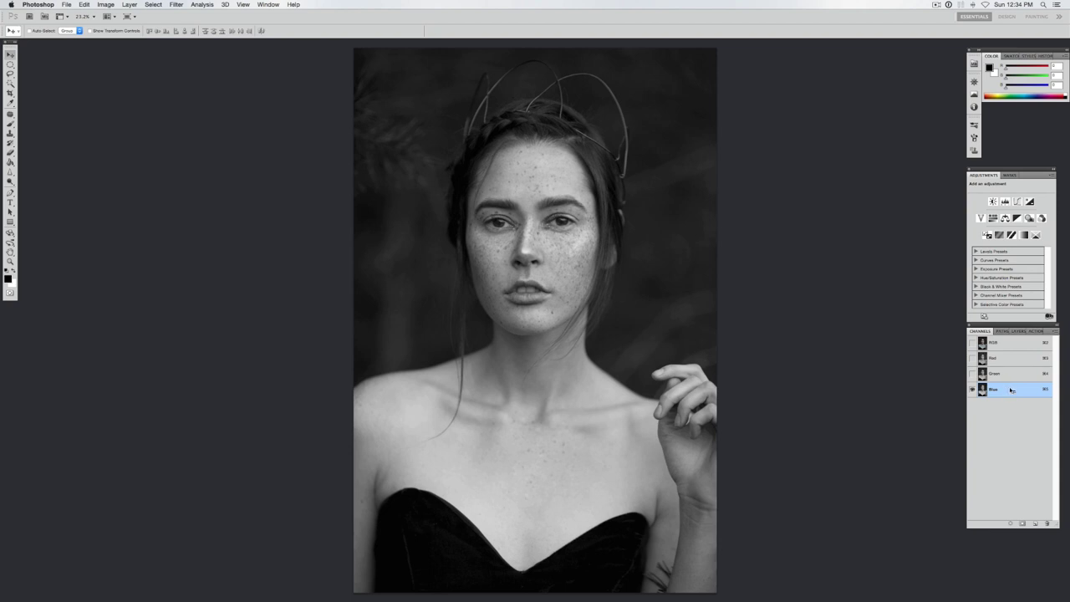
right_click(1009, 391)
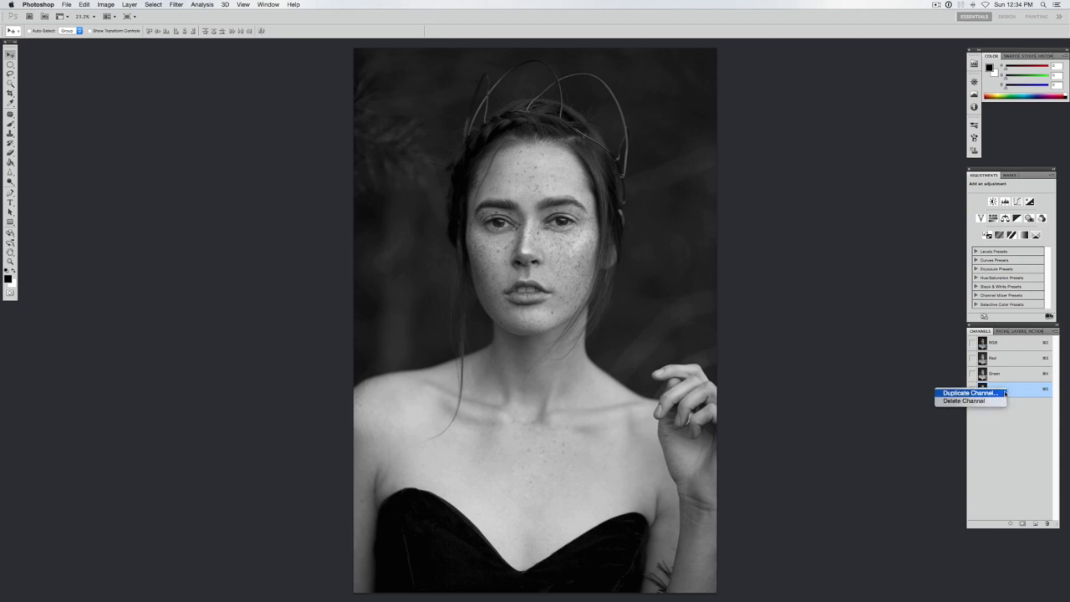
left_click(988, 394)
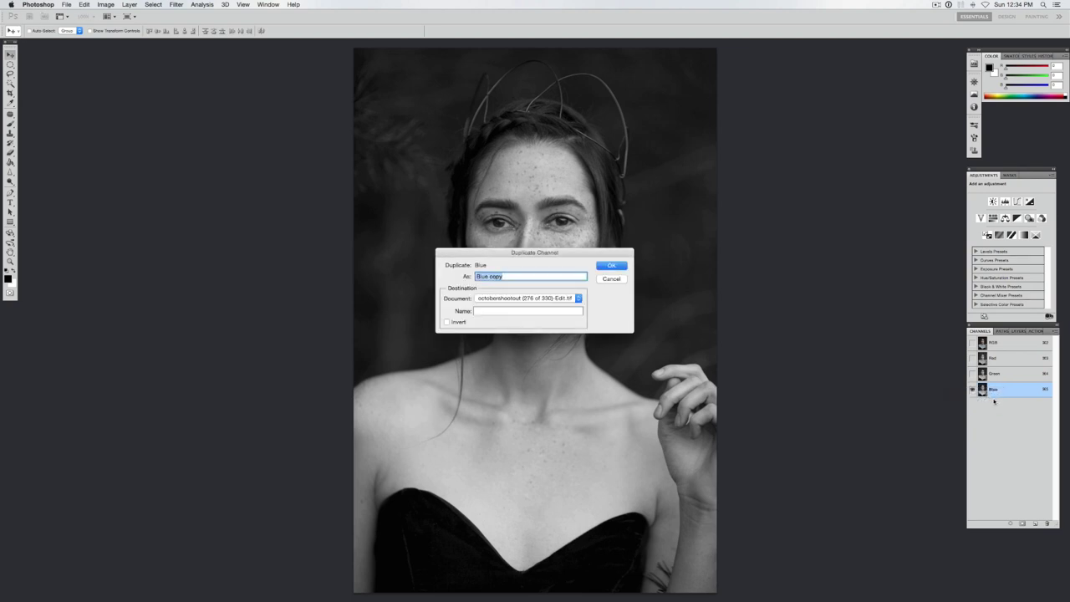
key("Return")
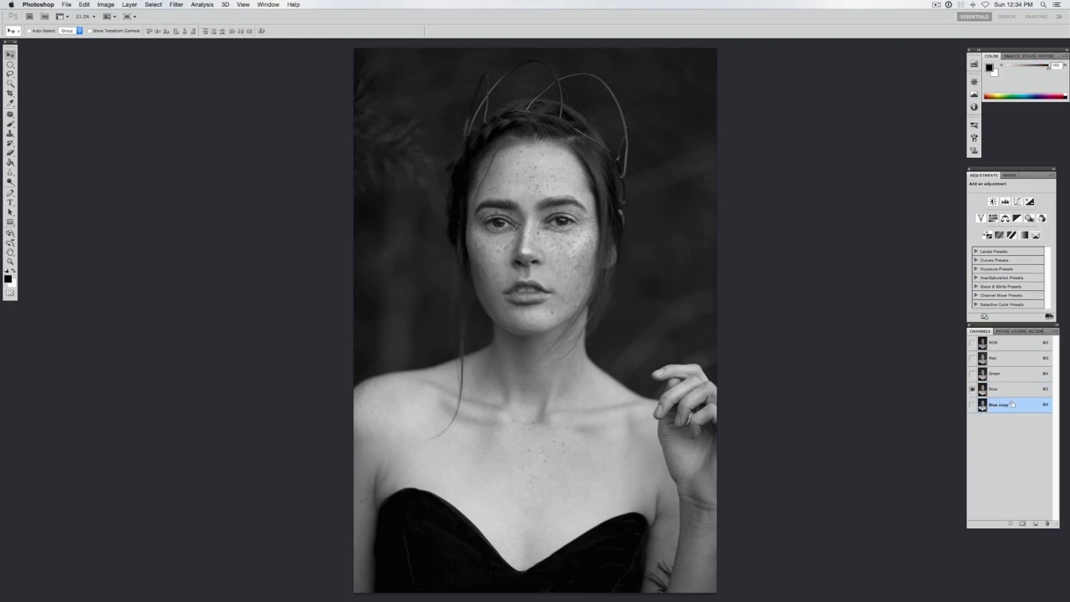
- Load Blue copy as a selection and add a Monochrome Channel Mixer layer masked by it
left_click(1012, 405, "super")
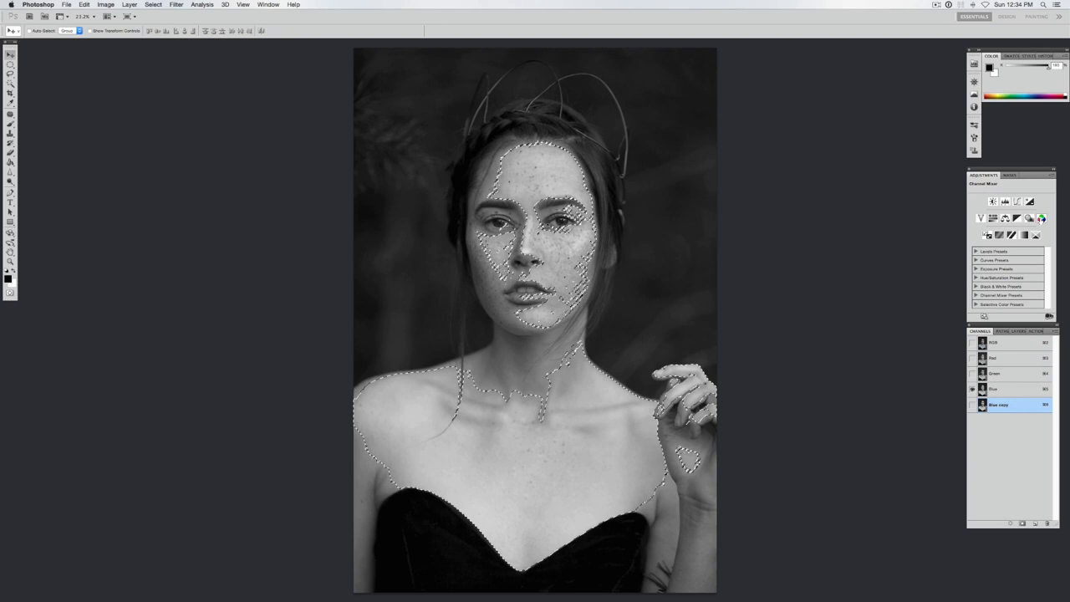
left_click(1041, 219)
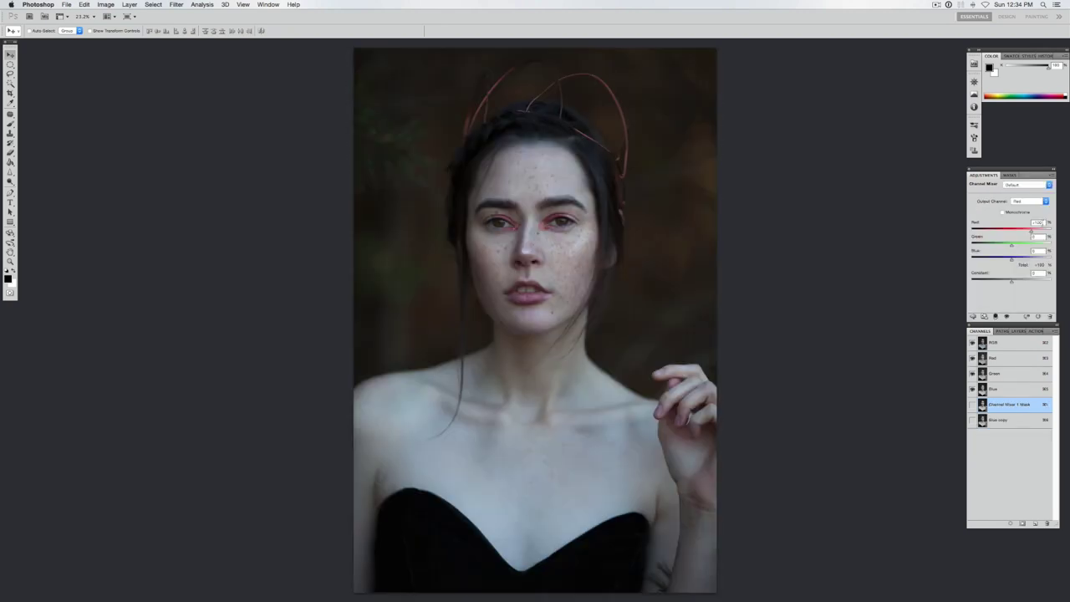
left_click(1016, 332)
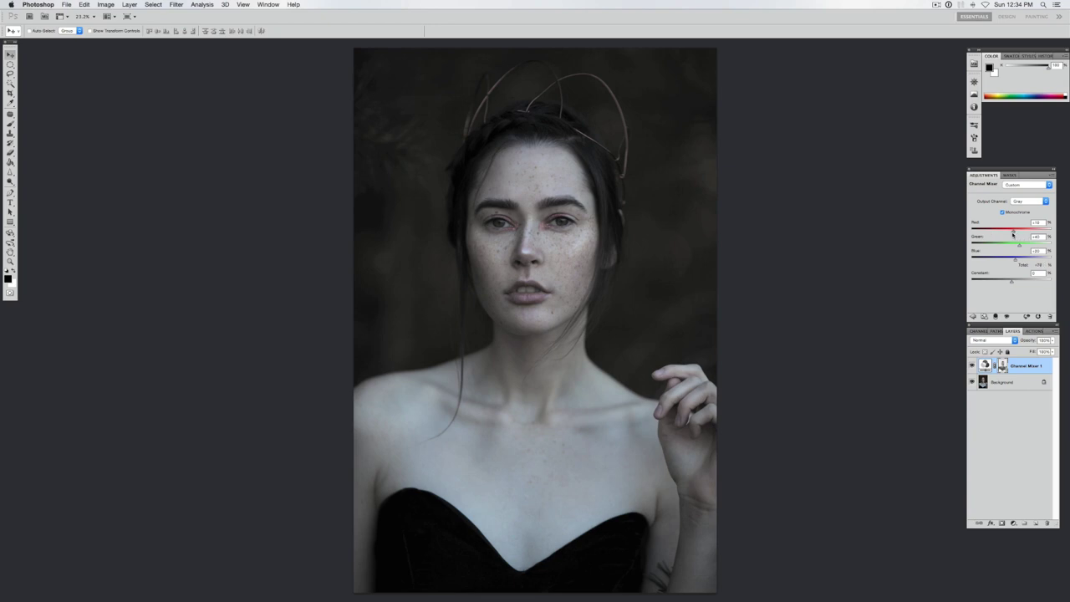
- Pull the Channel Mixer Red slider negative and raise Blue to deepen freckle contrast
left_click_drag(1013, 234, 1010, 235)
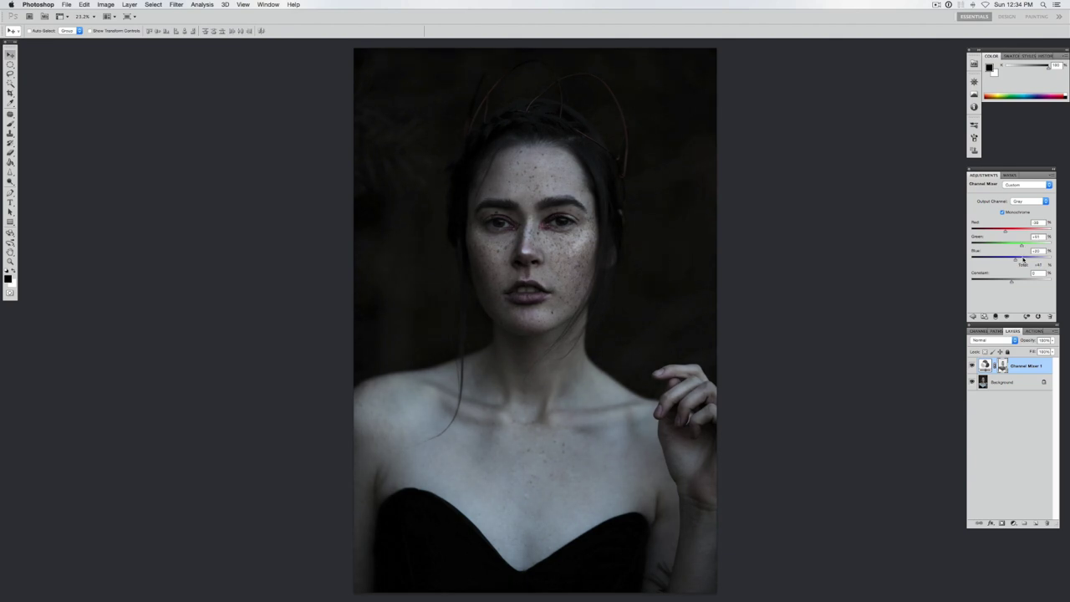
left_click_drag(1018, 263, 1020, 262)
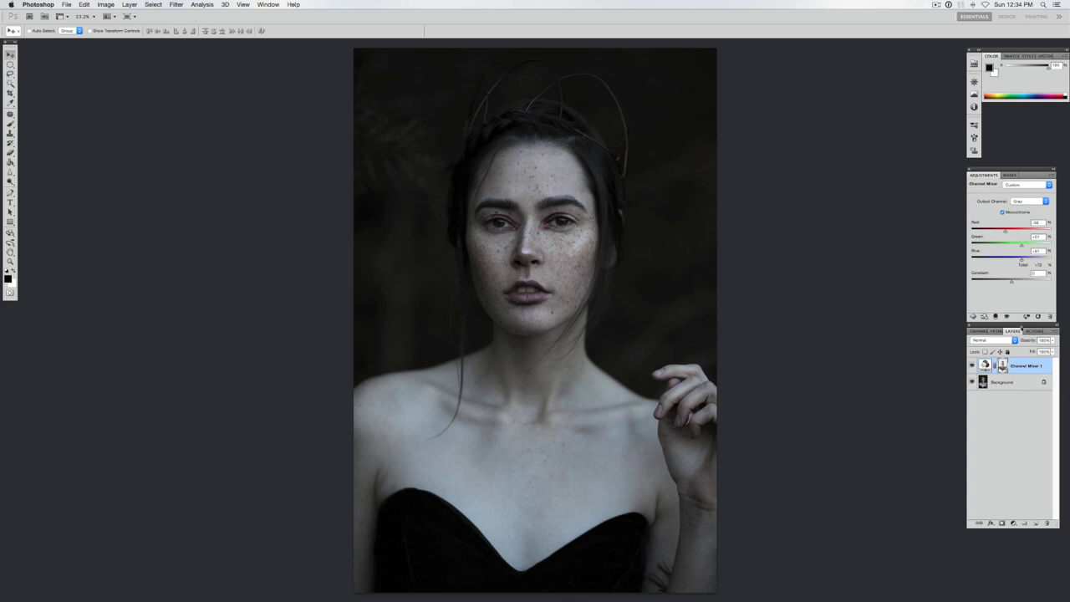
- Blend Channel Mixer 1 as Soft Light and toggle its visibility to compare the freckles
left_click(1002, 342)
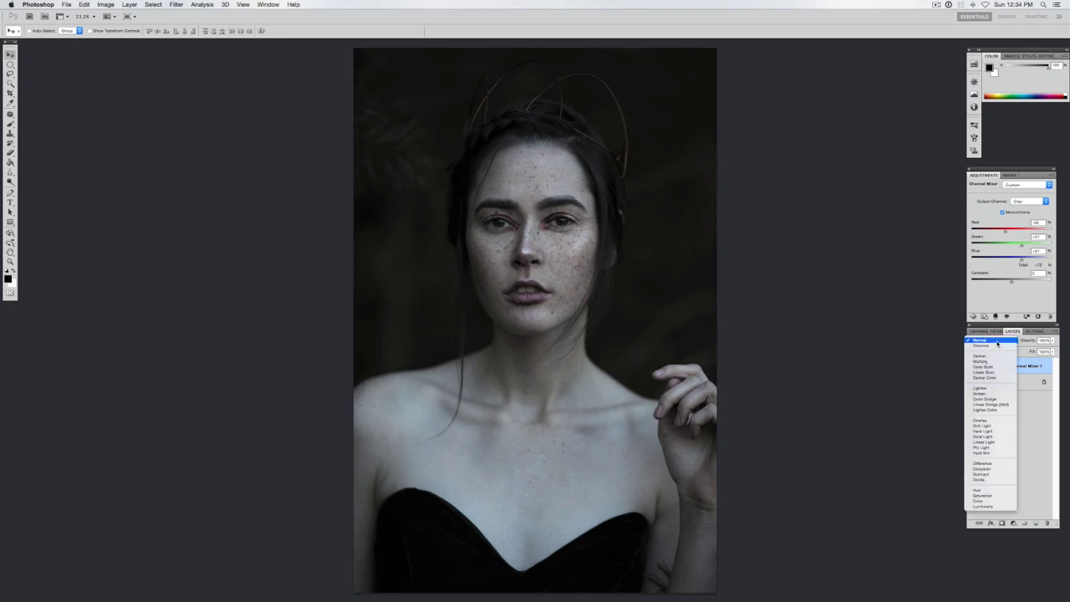
left_click(997, 429)
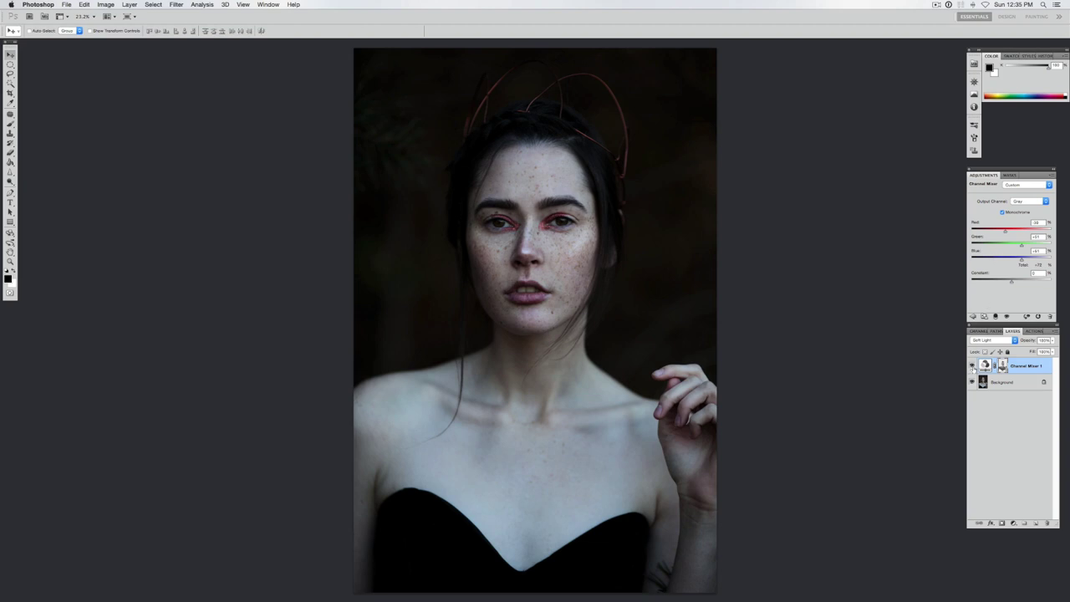
left_click(973, 366)
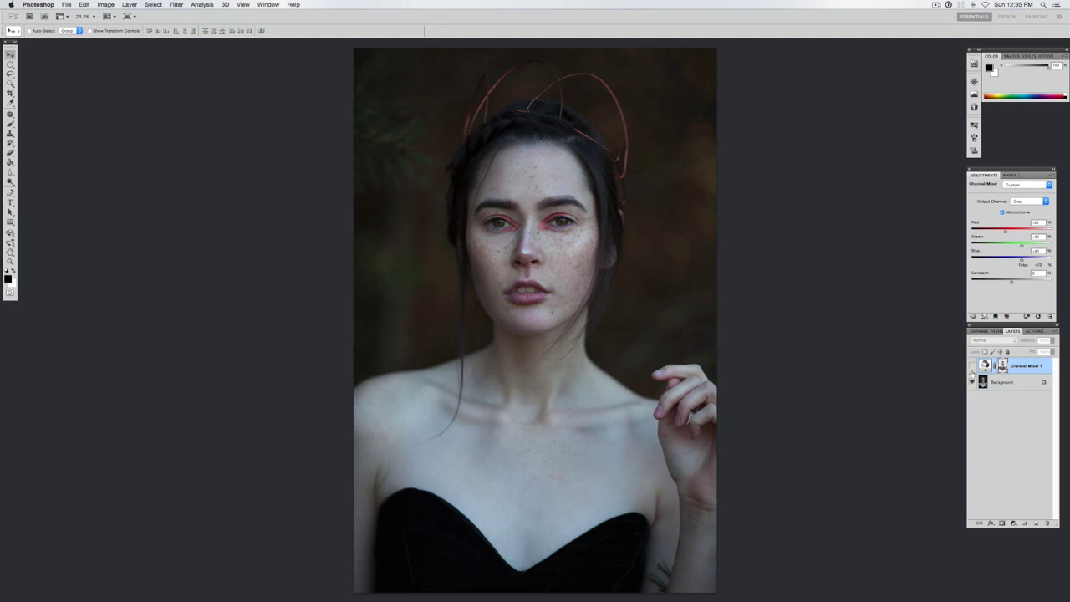
left_click(973, 366)
left_click(972, 366)
left_click(973, 366)
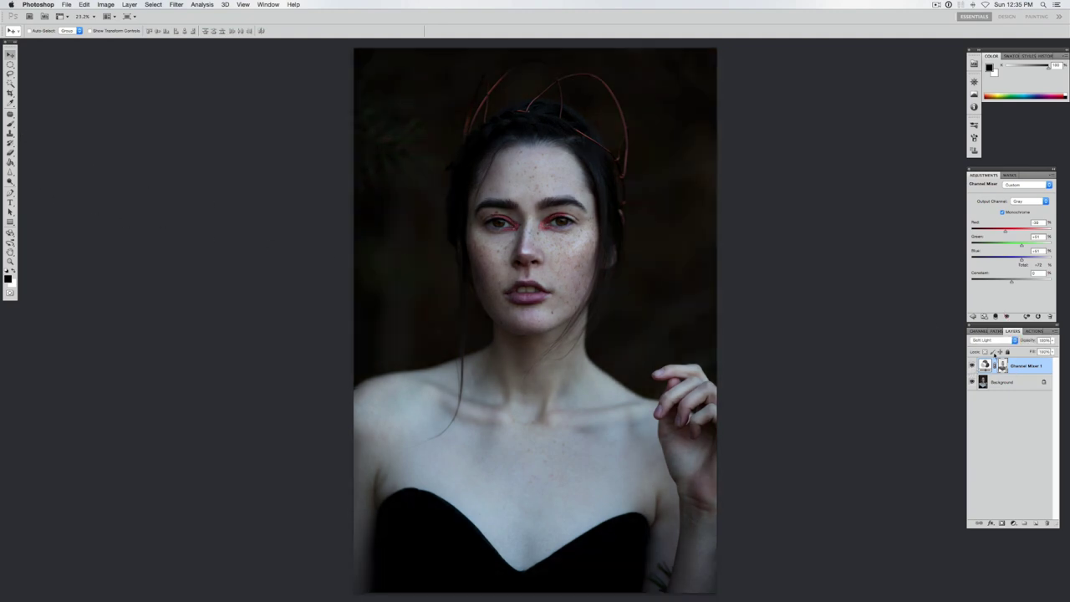
left_click(10, 124)
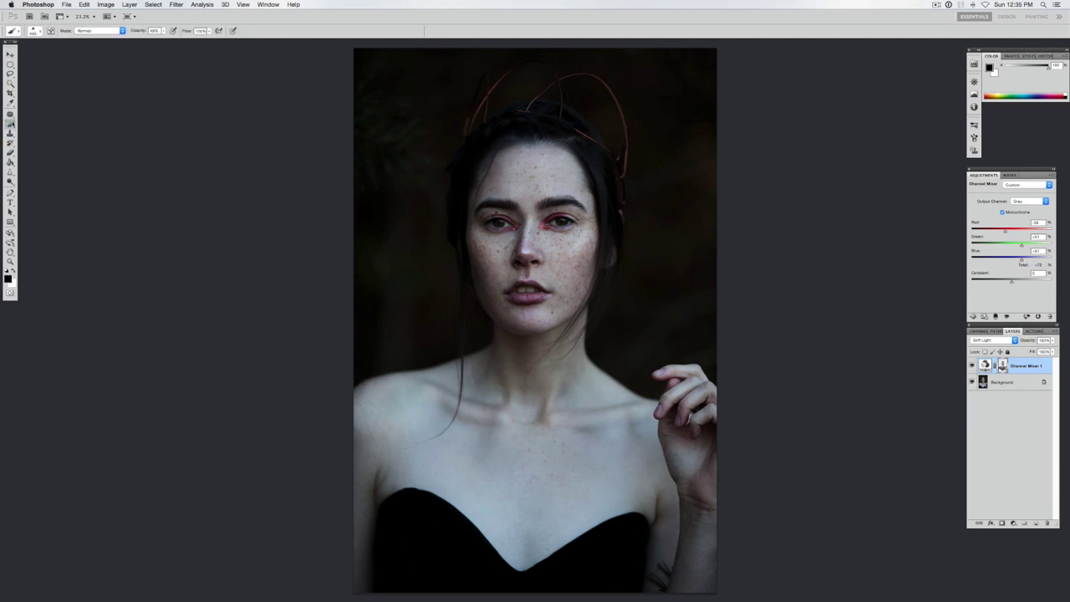
- Paint the effect out of the upper-left background and dress edges, lowering brush opacity to 50%
left_click(164, 31)
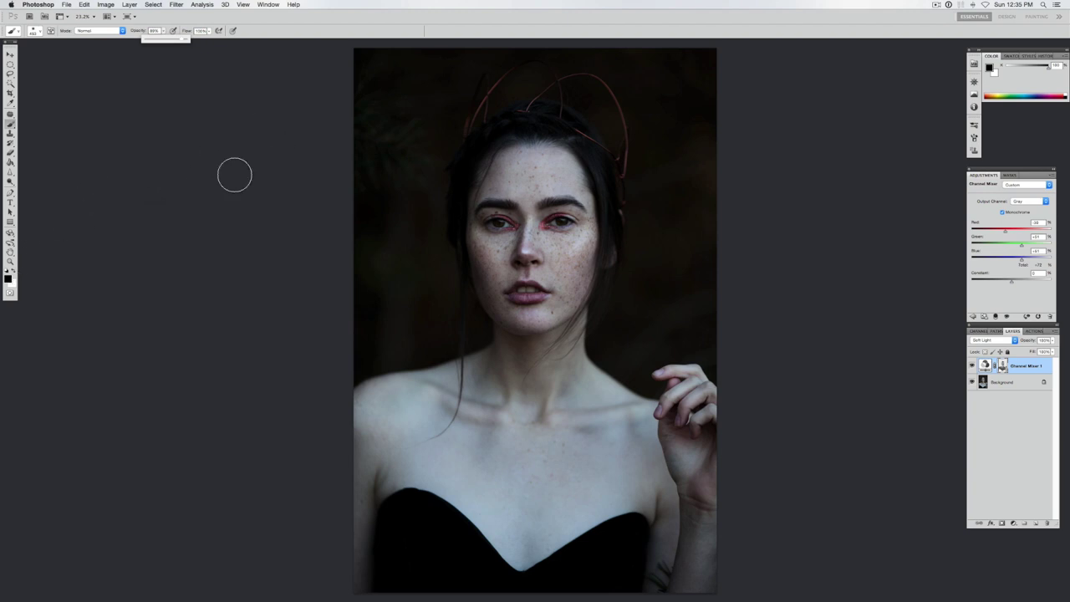
mouse_move(399, 76)
left_mouse_down()
mouse_move(364, 101)
mouse_move(366, 42)
mouse_move(425, 48)
mouse_move(458, 67)
mouse_move(454, 117)
mouse_move(509, 116)
mouse_move(674, 75)
mouse_move(637, 145)
mouse_move(625, 214)
mouse_move(668, 231)
mouse_move(645, 268)
mouse_move(621, 268)
mouse_move(617, 349)
mouse_move(682, 229)
mouse_move(723, 191)
mouse_move(702, 128)
mouse_move(494, 43)
mouse_move(427, 83)
mouse_move(347, 317)
mouse_move(363, 370)
mouse_move(473, 335)
mouse_move(445, 290)
mouse_move(398, 286)
mouse_move(366, 301)
mouse_move(387, 302)
mouse_move(371, 311)
mouse_move(438, 196)
mouse_move(441, 254)
mouse_move(458, 155)
mouse_move(528, 110)
mouse_move(614, 122)
mouse_move(629, 204)
mouse_move(636, 147)
mouse_move(400, 100)
mouse_move(634, 89)
mouse_move(655, 105)
left_mouse_up()
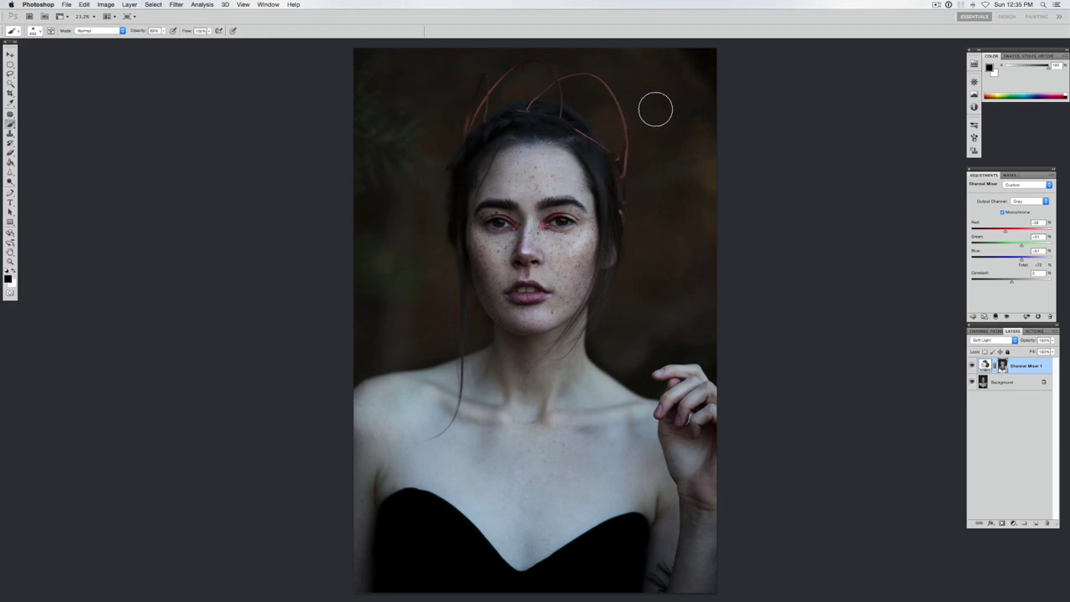
mouse_move(399, 524)
left_mouse_down()
mouse_move(396, 582)
mouse_move(566, 566)
mouse_move(608, 586)
mouse_move(644, 580)
mouse_move(708, 504)
mouse_move(710, 485)
mouse_move(606, 503)
left_mouse_up()
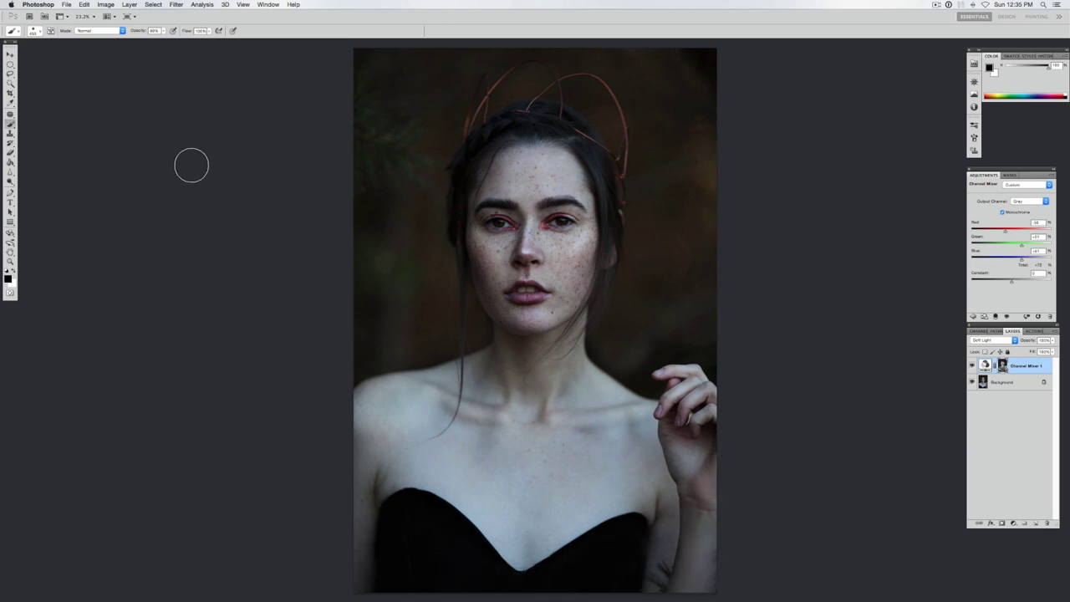
left_click(164, 31)
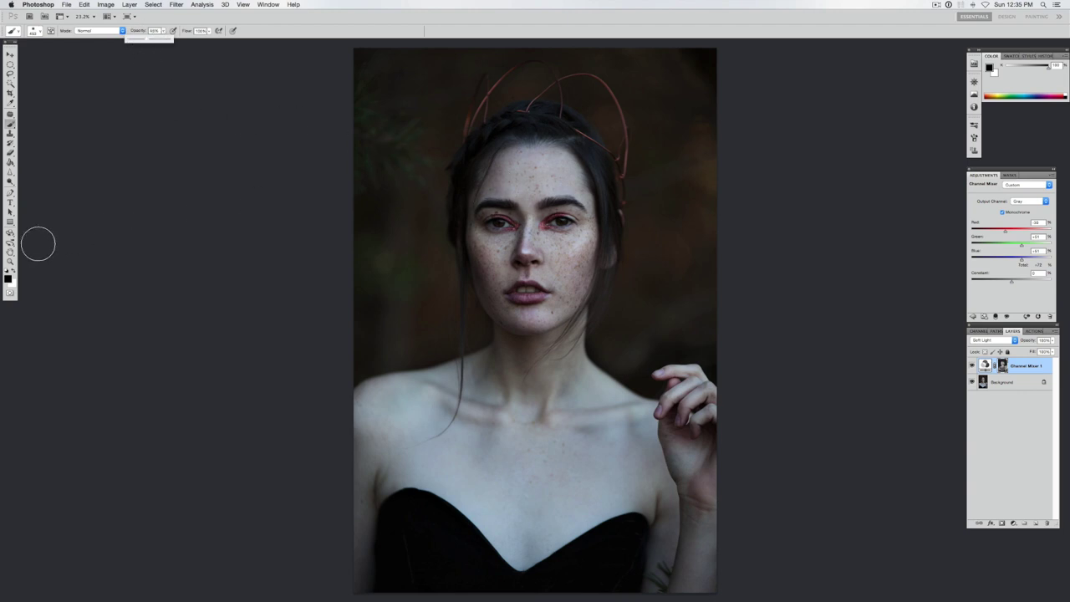
left_click(12, 263)
- Zoom into the face, resize the brush, and paint the Channel Mixer mask over the nose area
left_click_drag(536, 223, 538, 224)
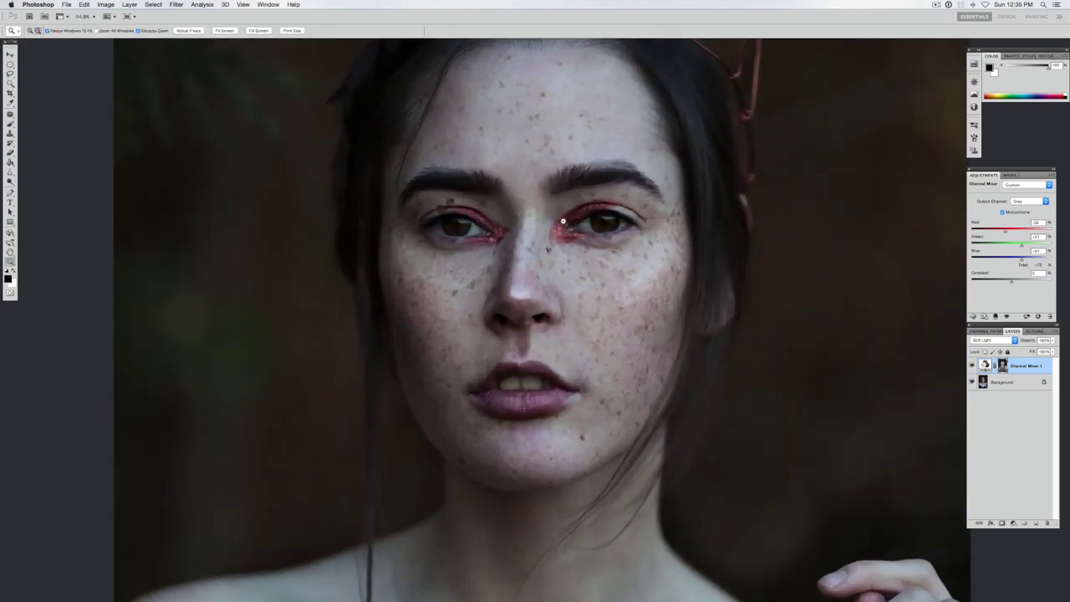
left_click(11, 124)
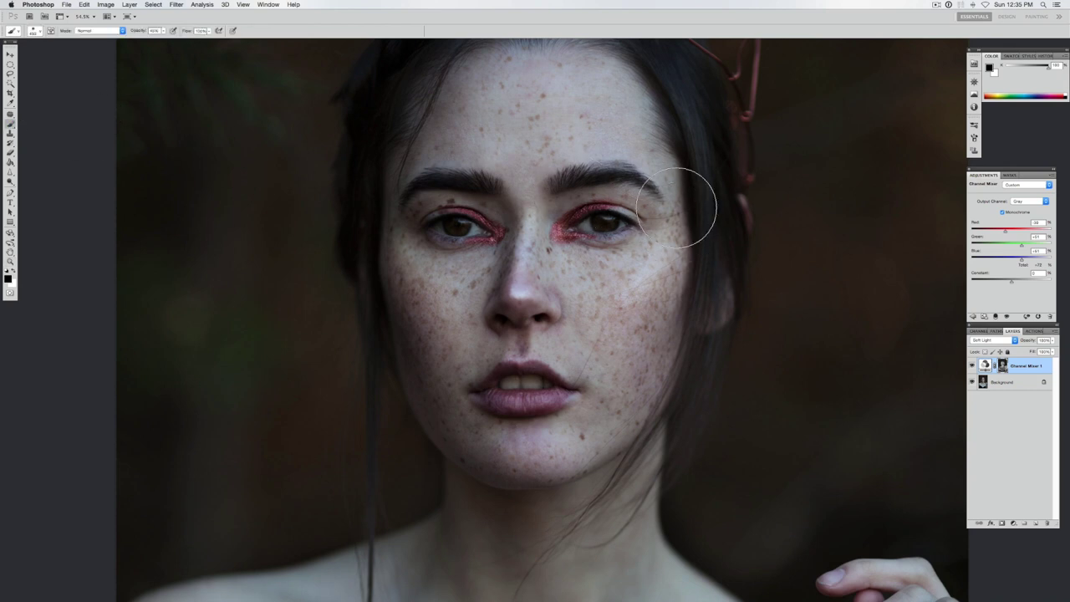
right_click(699, 186)
left_click_drag(724, 208, 677, 191)
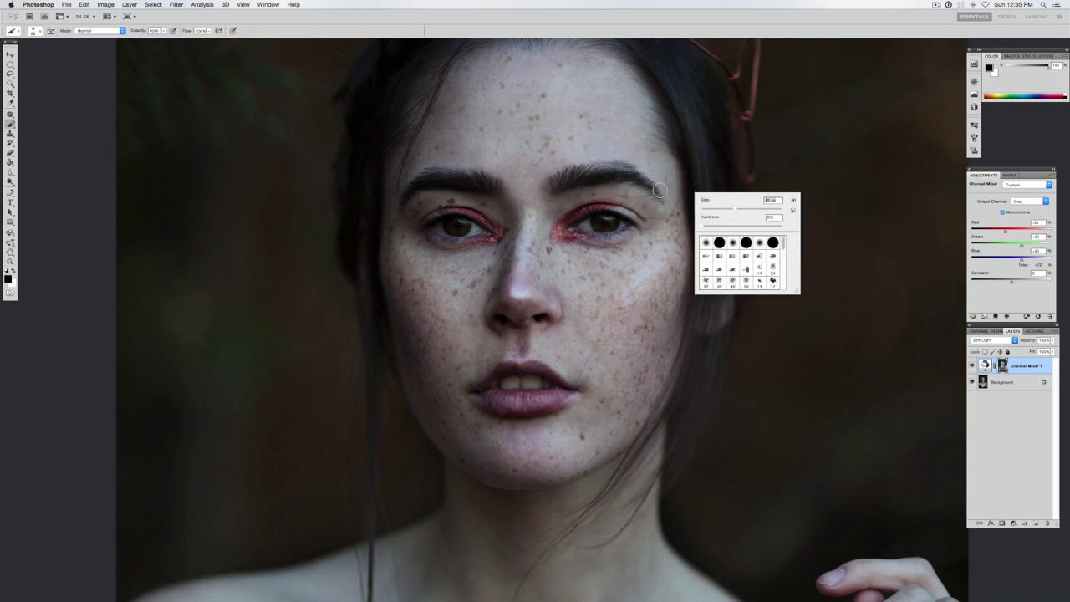
key("Return")
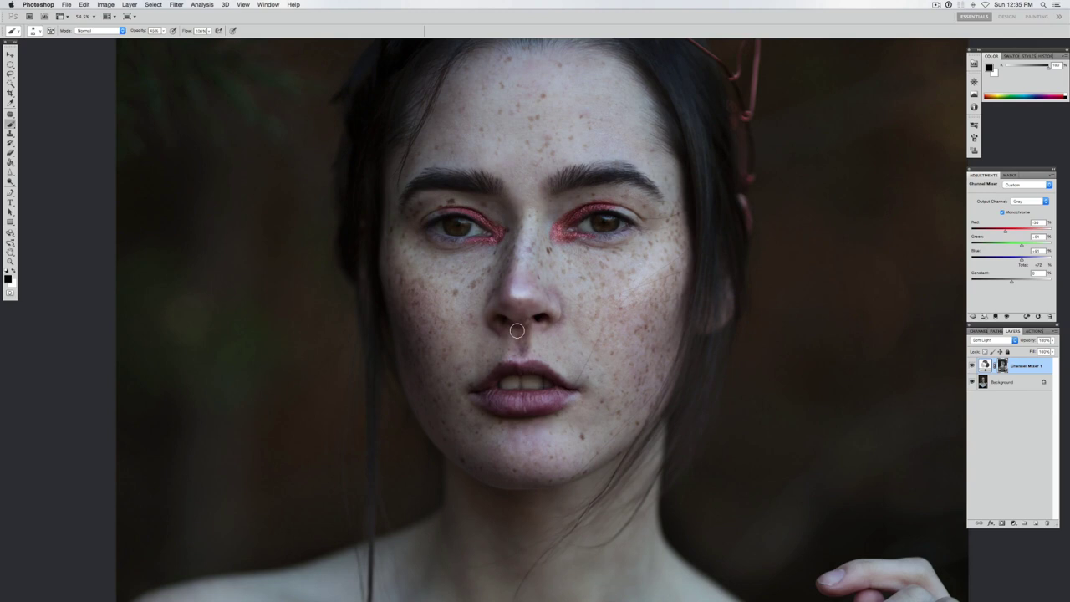
mouse_move(517, 331)
left_mouse_down()
mouse_move(549, 321)
mouse_move(485, 298)
mouse_move(524, 311)
mouse_move(537, 293)
left_mouse_up()
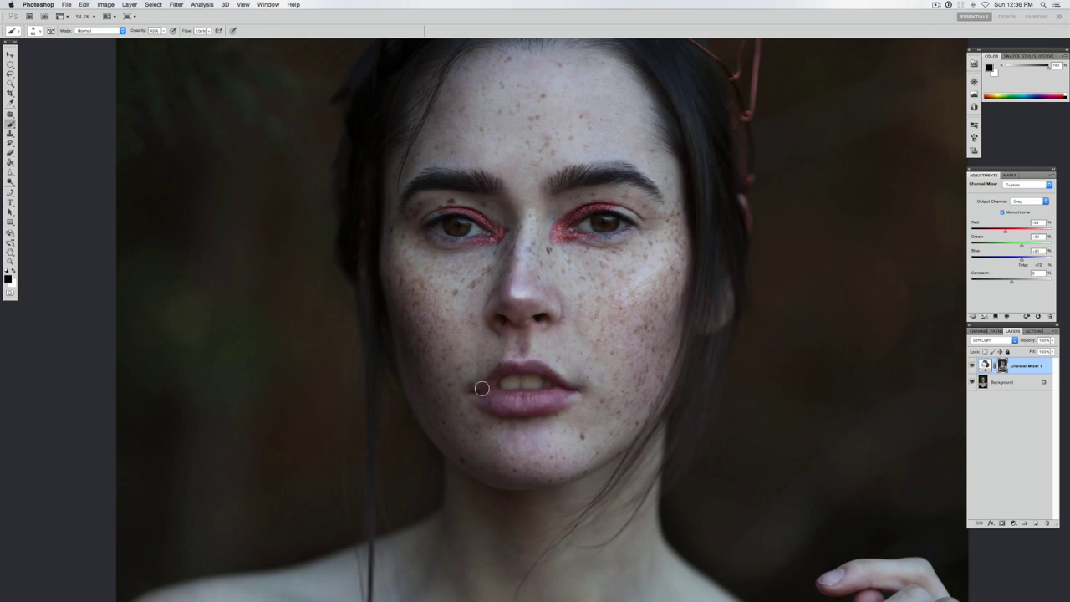
- Fit the whole portrait on screen and toggle the Channel Mixer layer to compare
left_click(10, 261)
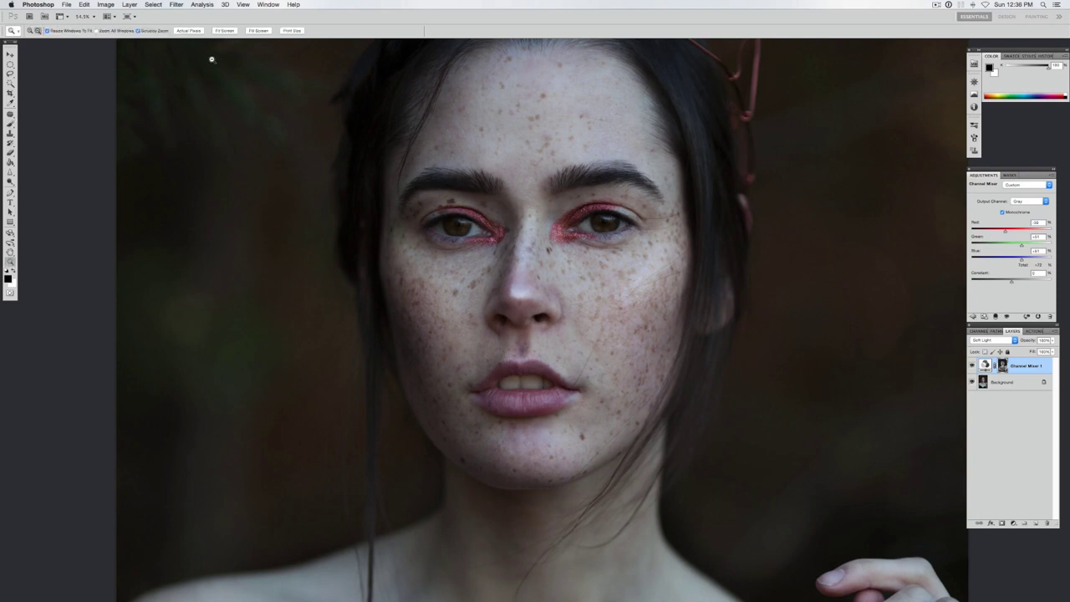
left_click(226, 31)
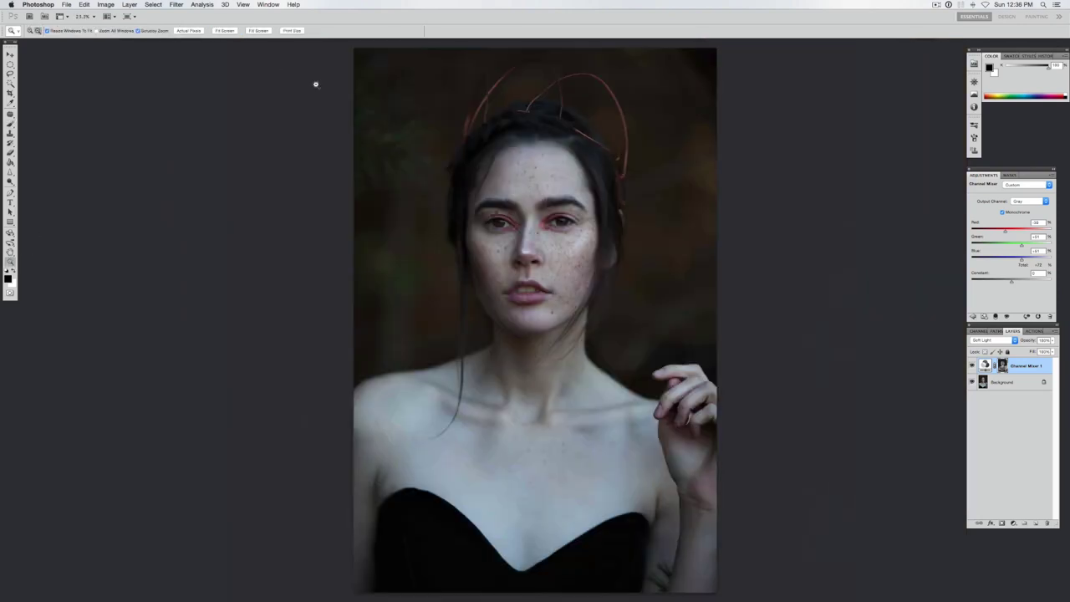
left_click(972, 366)
left_click(971, 367)
left_click(971, 366)
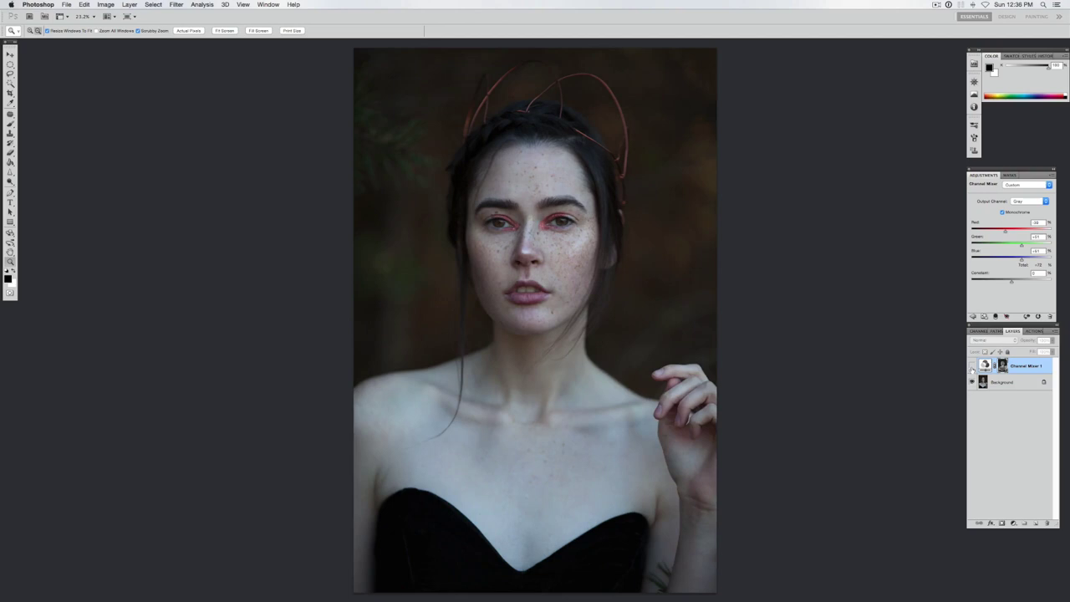
left_click(972, 366)
- Enlarge the brush, then compare the portrait with and without the Channel Mixer effect again
key("b")
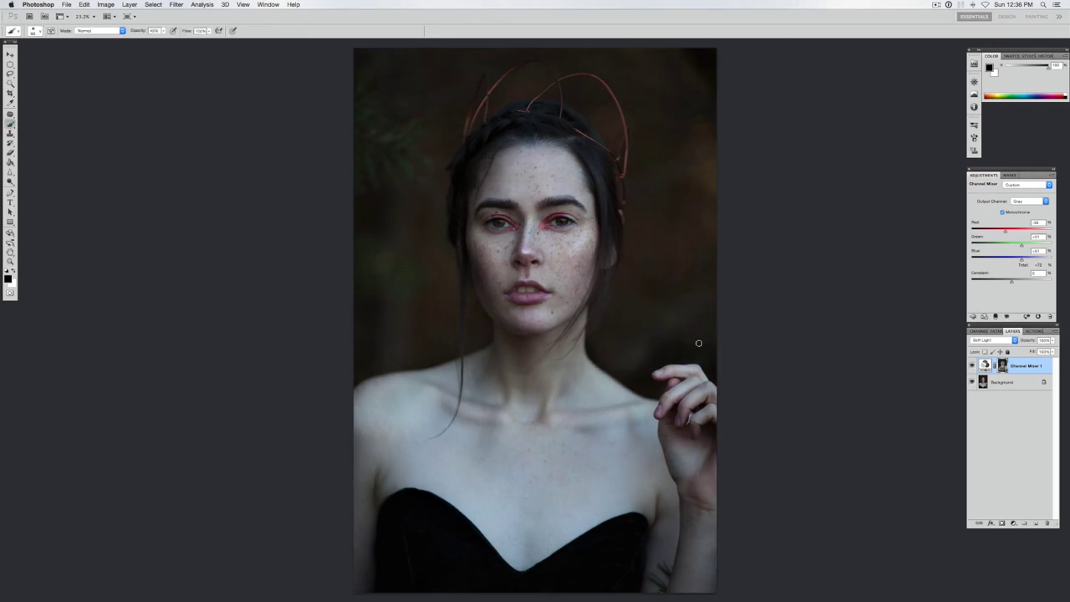
right_click(620, 346)
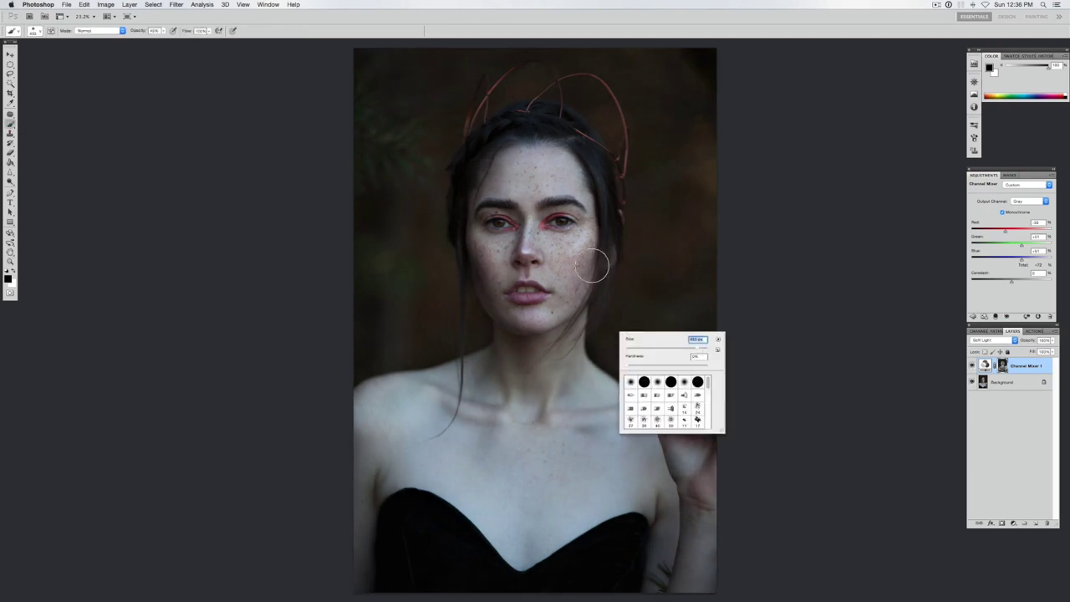
key("Return")
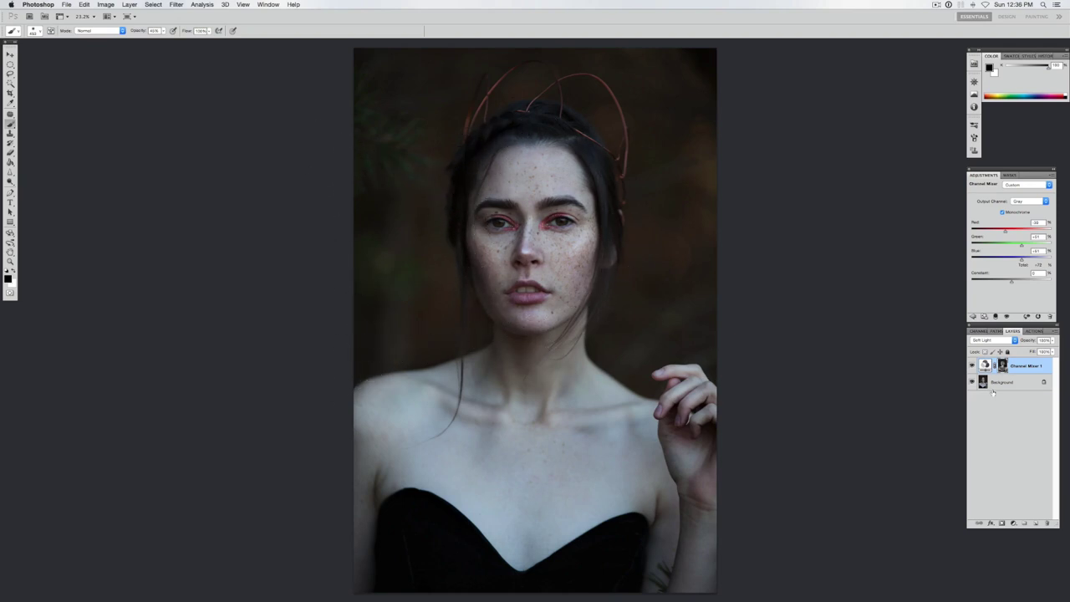
left_click(972, 366)
left_click(972, 366)
left_click(972, 366)
left_click(971, 366)
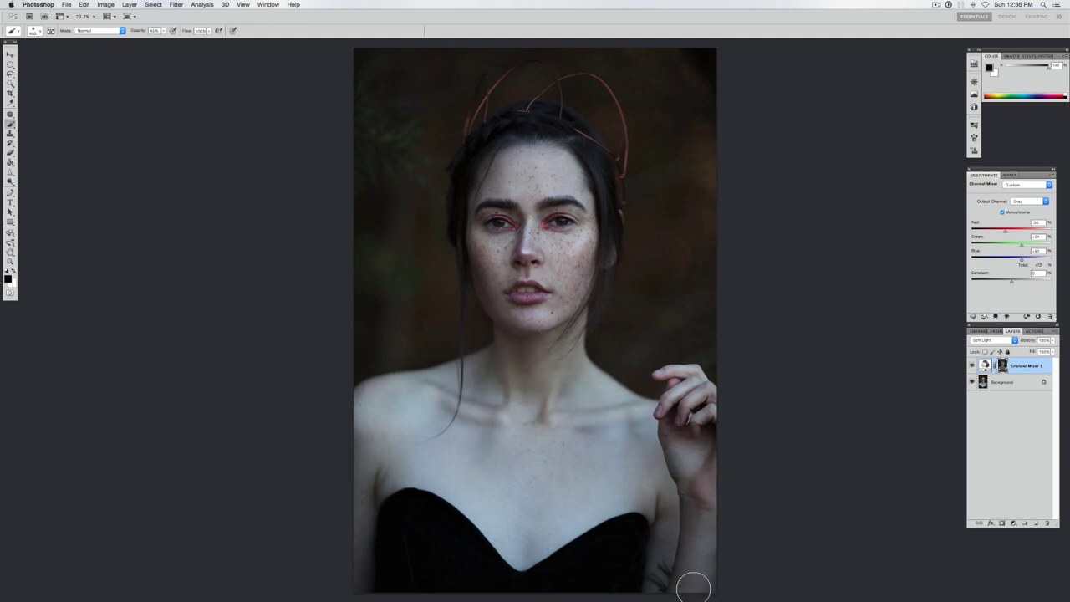
left_click(973, 366)
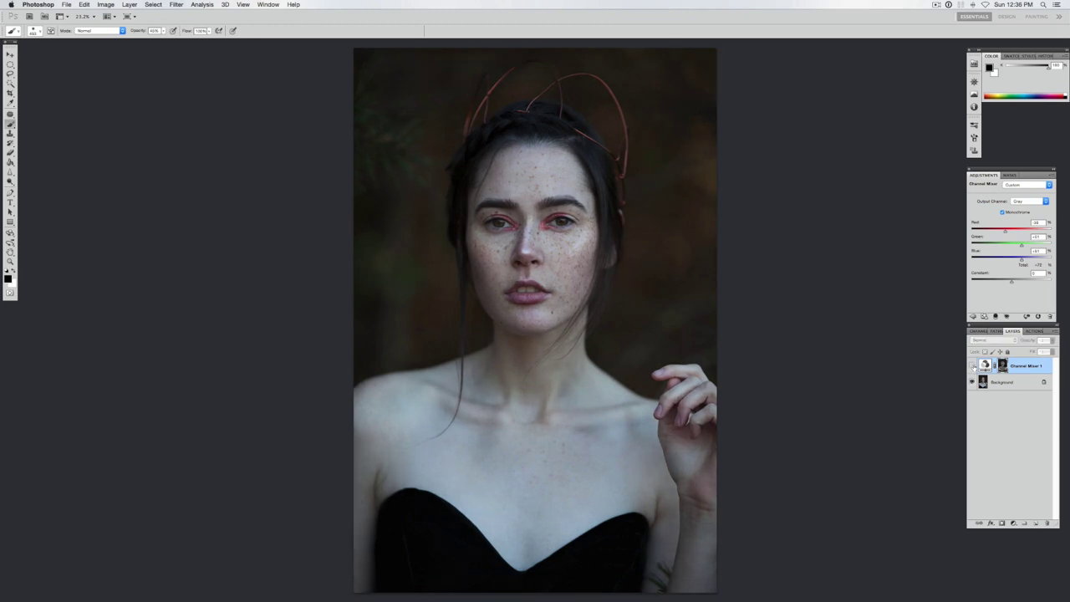
left_click(972, 366)
left_click(972, 366)
left_click(972, 366)
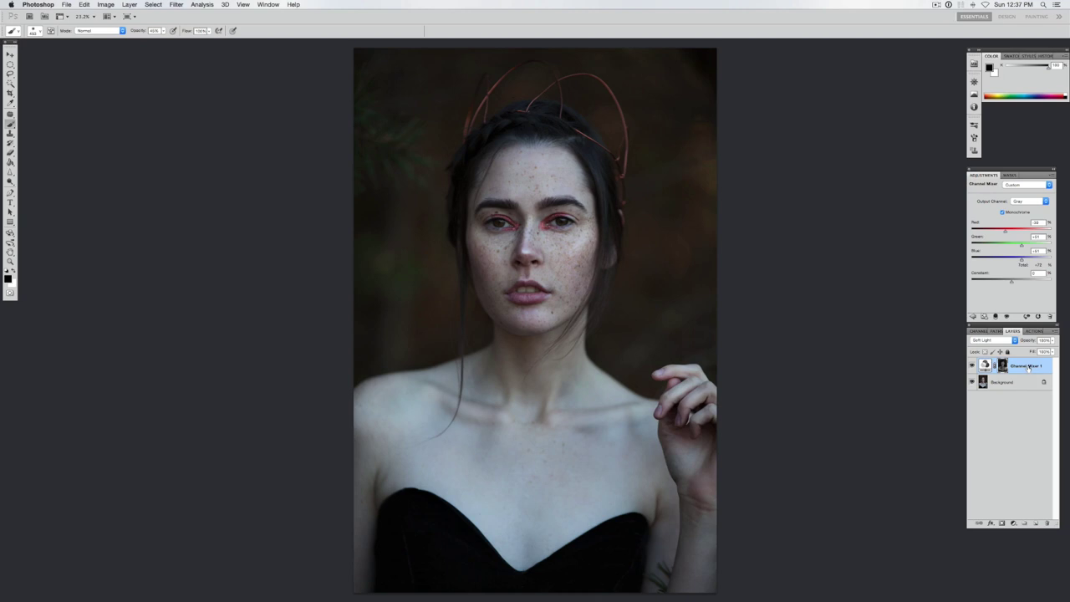
- Make two copies of the Soft Light Channel Mixer layer, giving three stacked layers
key("super+j")
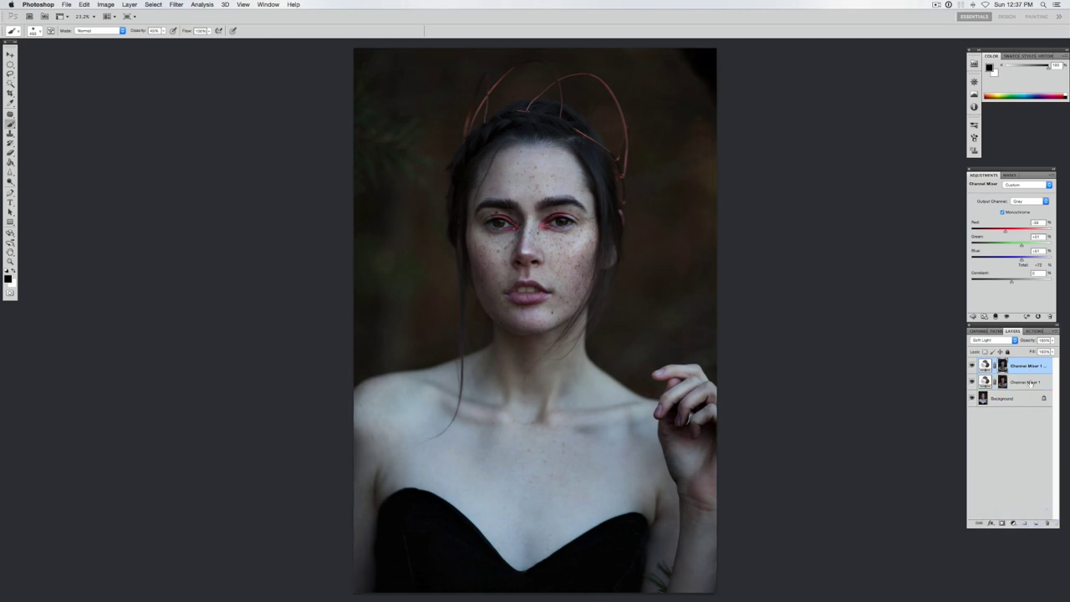
left_click_drag(1031, 383, 1036, 522)
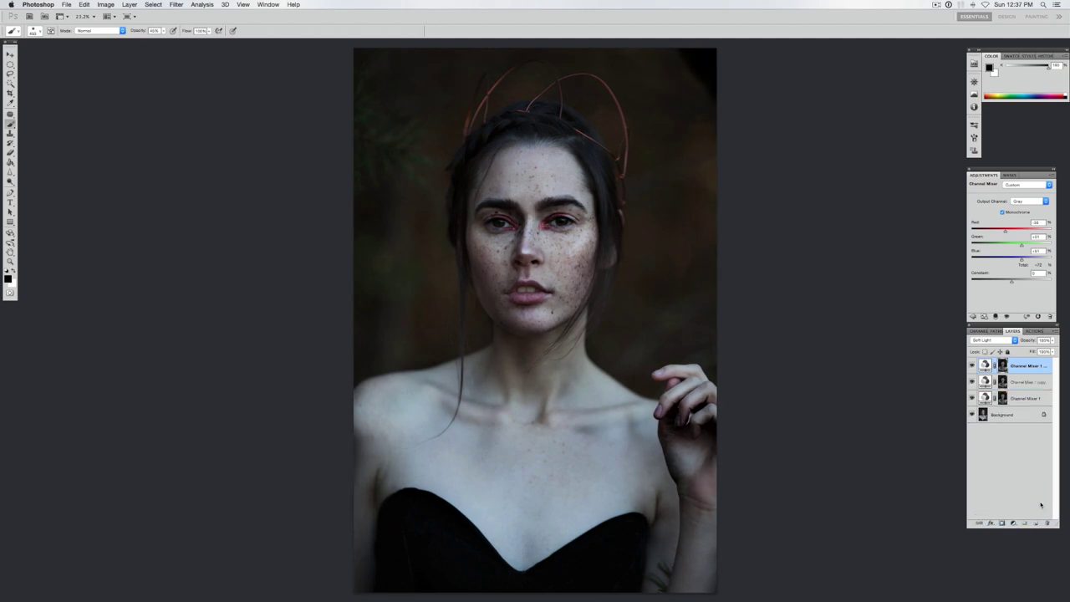